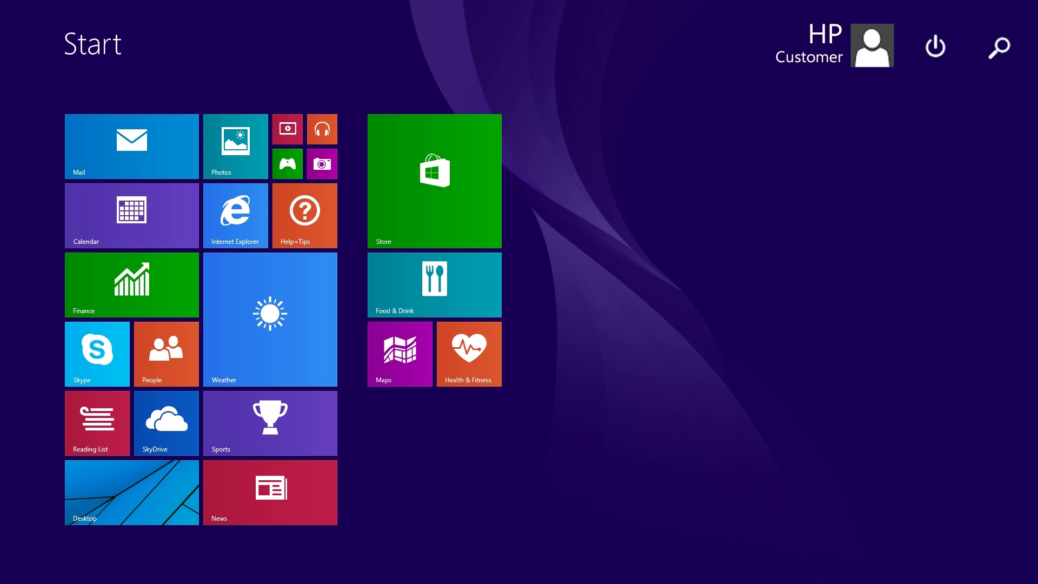
# Search the Start screen for 'SimplePass'
pyautogui.press('super+s')
pyautogui.write('SimplePass')
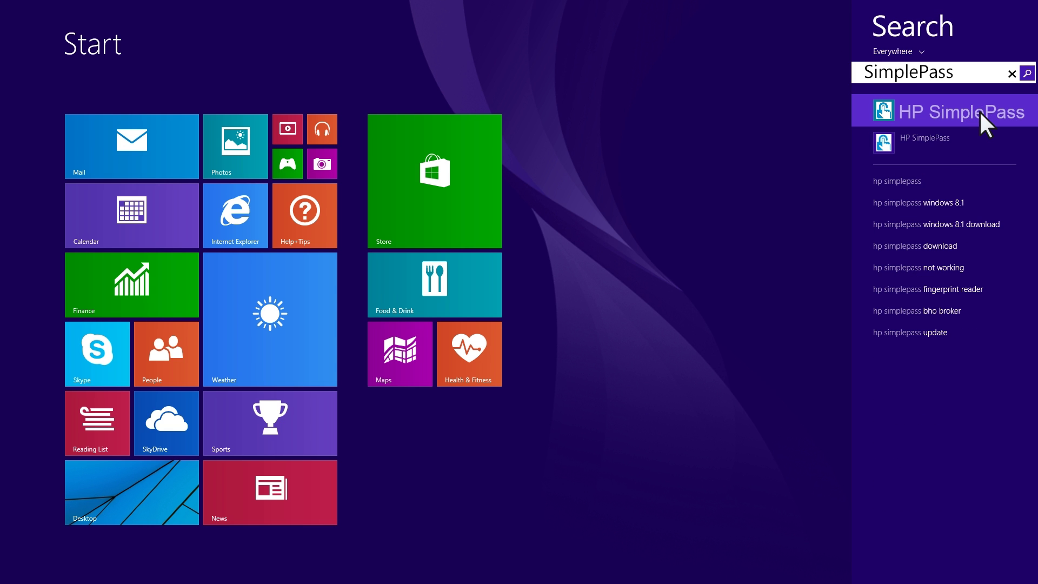
# Launch HP SimplePass, enroll a fingerprint, and allow it for Windows log-in
pyautogui.click(980, 111)
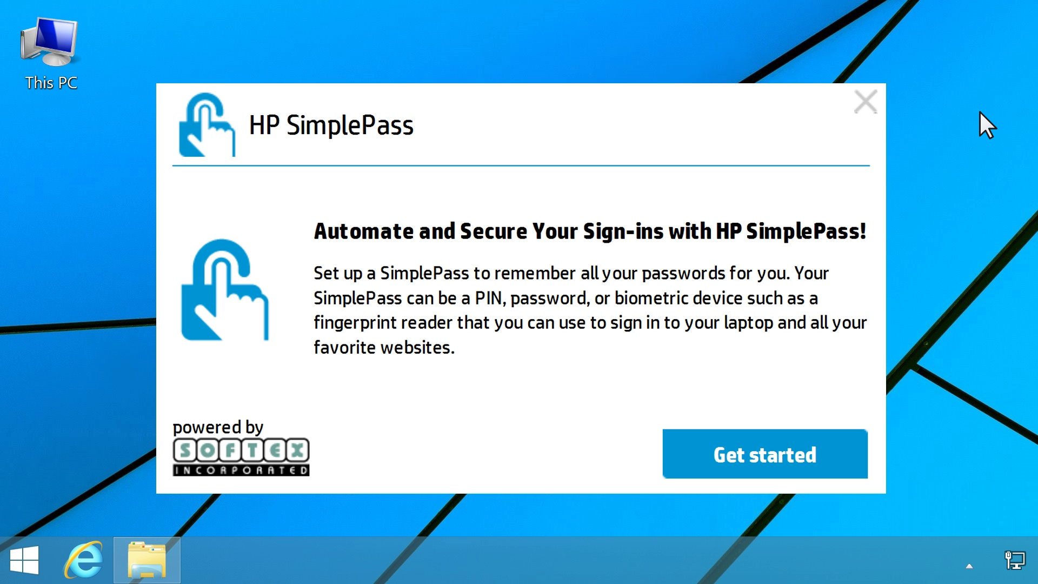
pyautogui.click(789, 454)
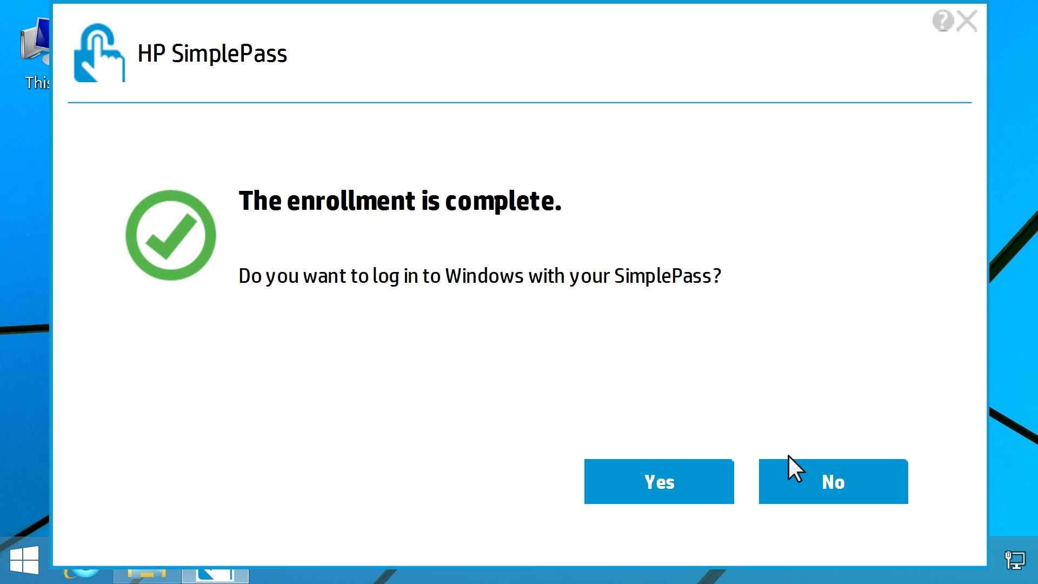
pyautogui.click(666, 483)
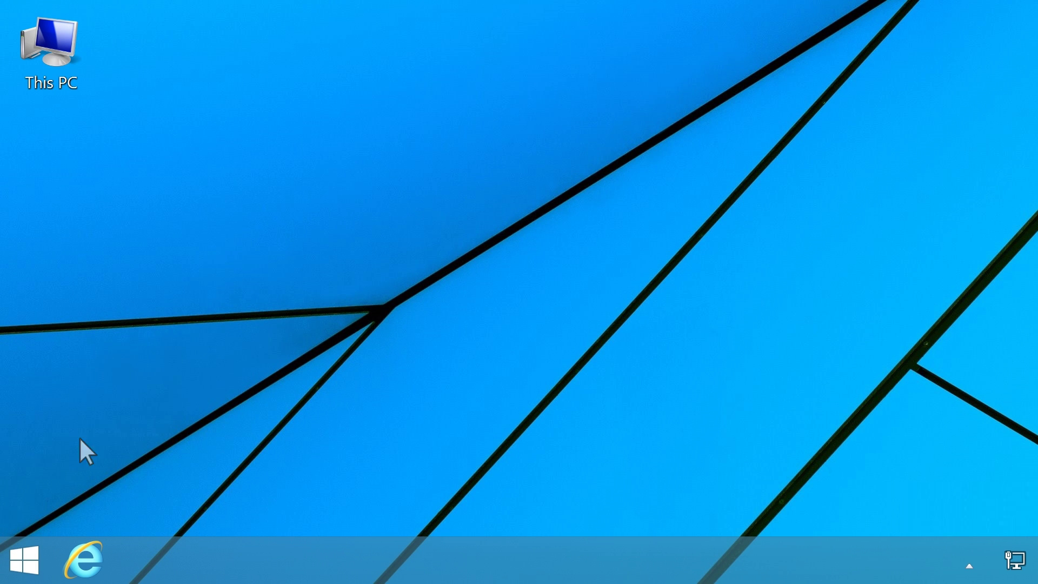
pyautogui.click(86, 562)
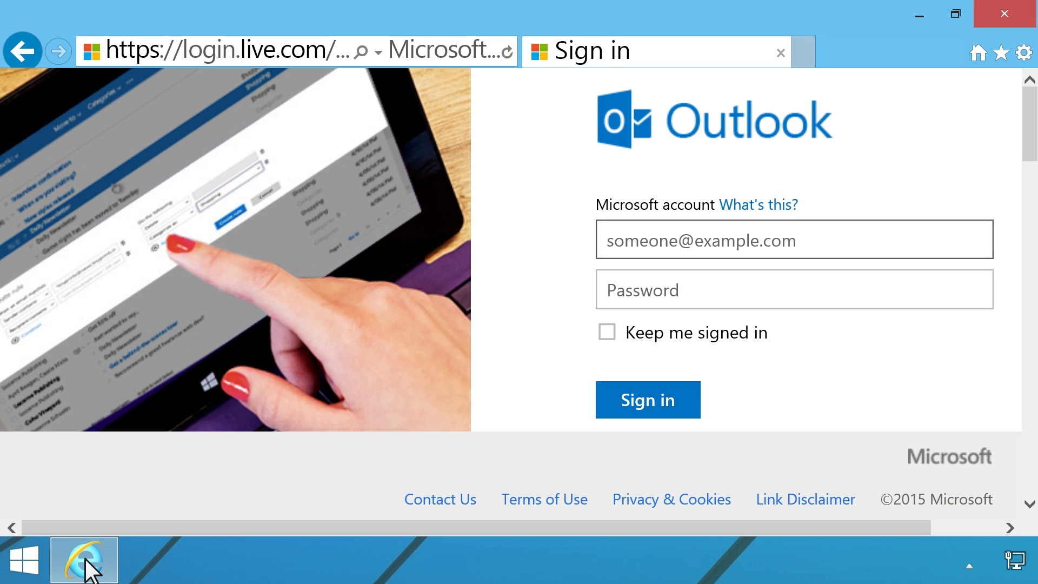
pyautogui.click(611, 240)
pyautogui.click(609, 291)
pyautogui.write('******')
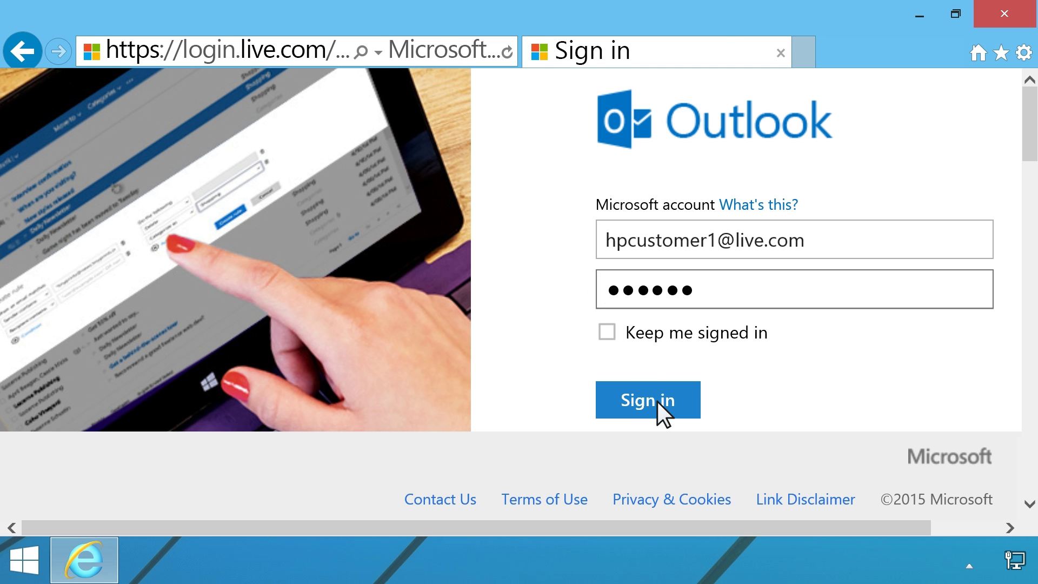
pyautogui.click(658, 401)
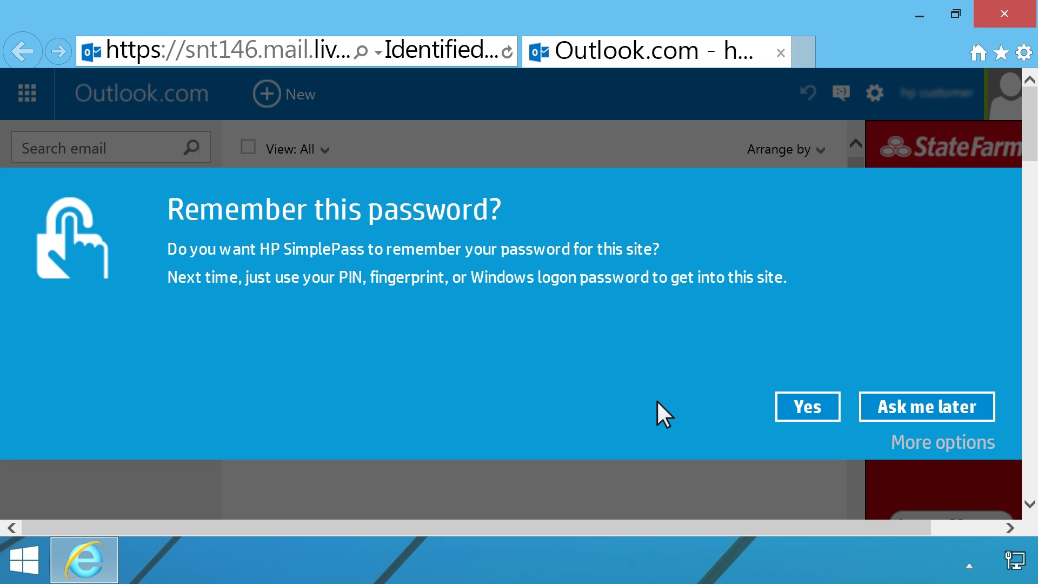
pyautogui.click(964, 442)
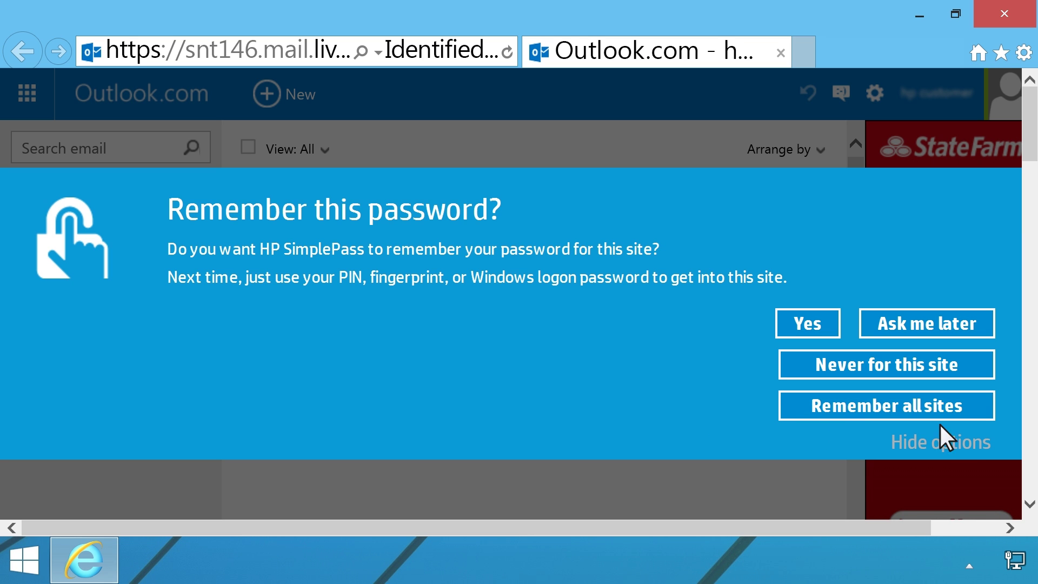
pyautogui.click(916, 405)
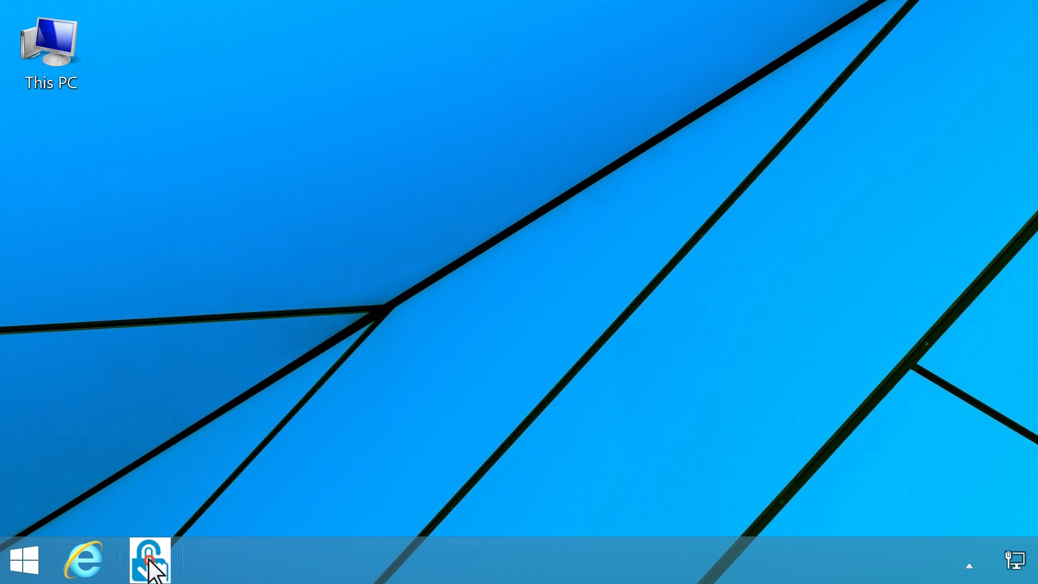
pyautogui.click(150, 560)
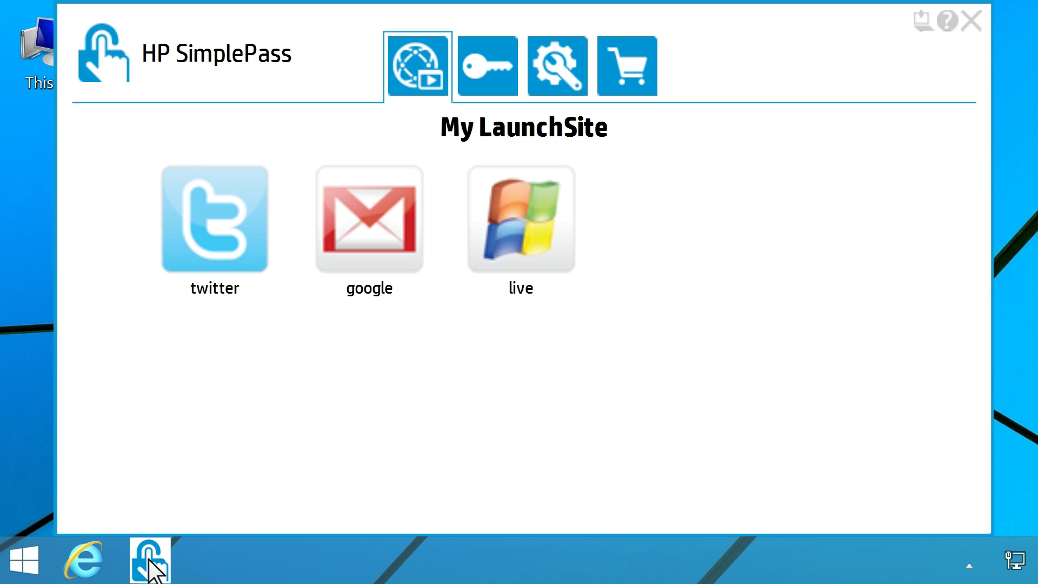
pyautogui.click(523, 220)
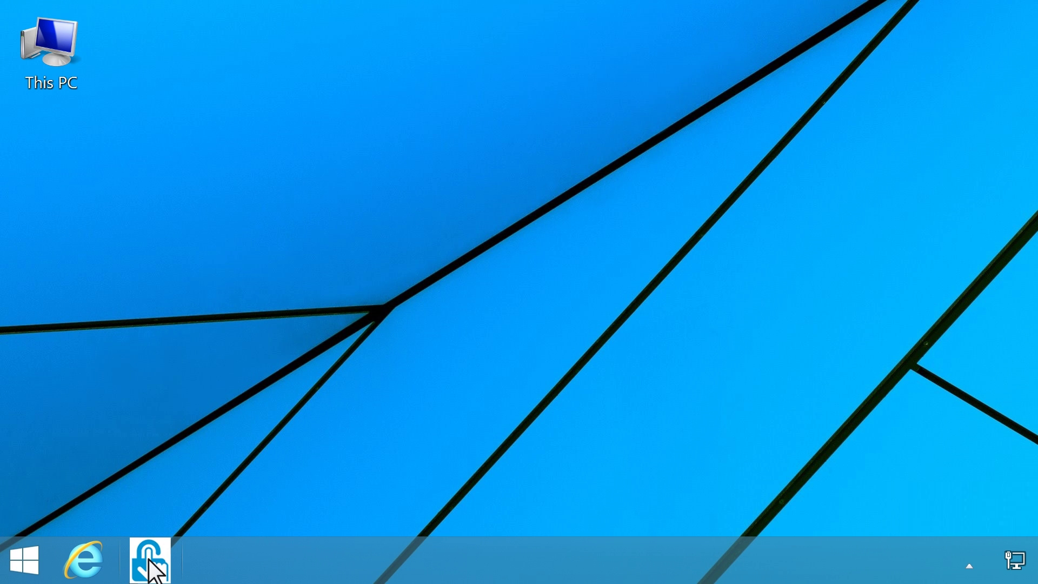
# Delete the saved live login from the SimplePass vault
pyautogui.click(148, 560)
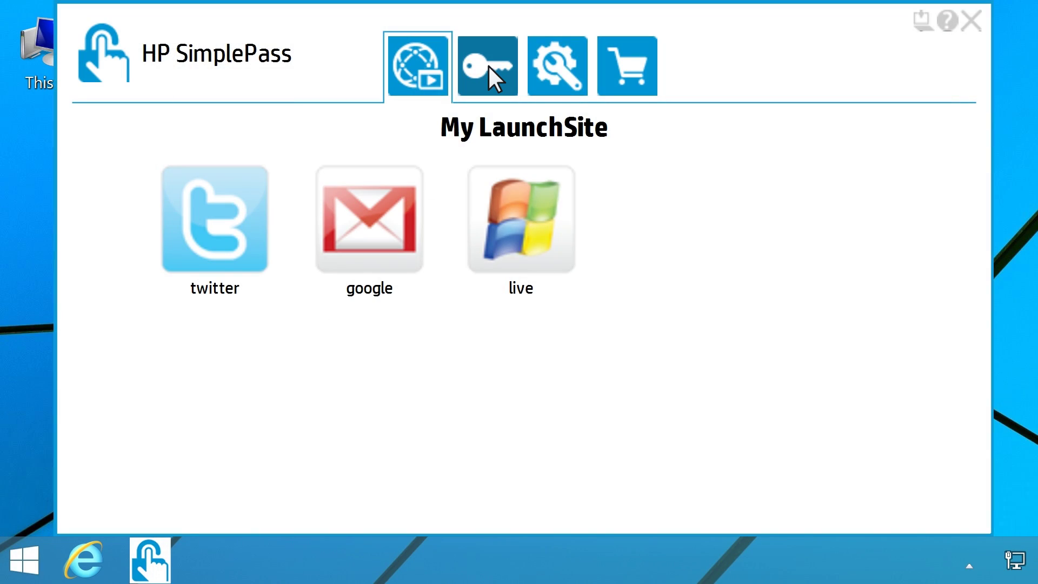
pyautogui.click(487, 64)
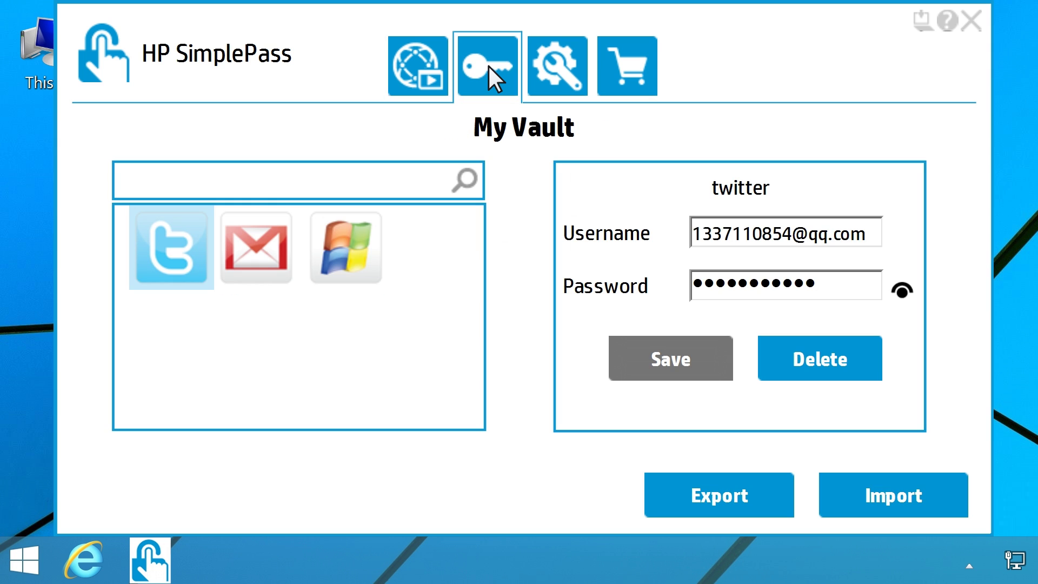
pyautogui.click(350, 249)
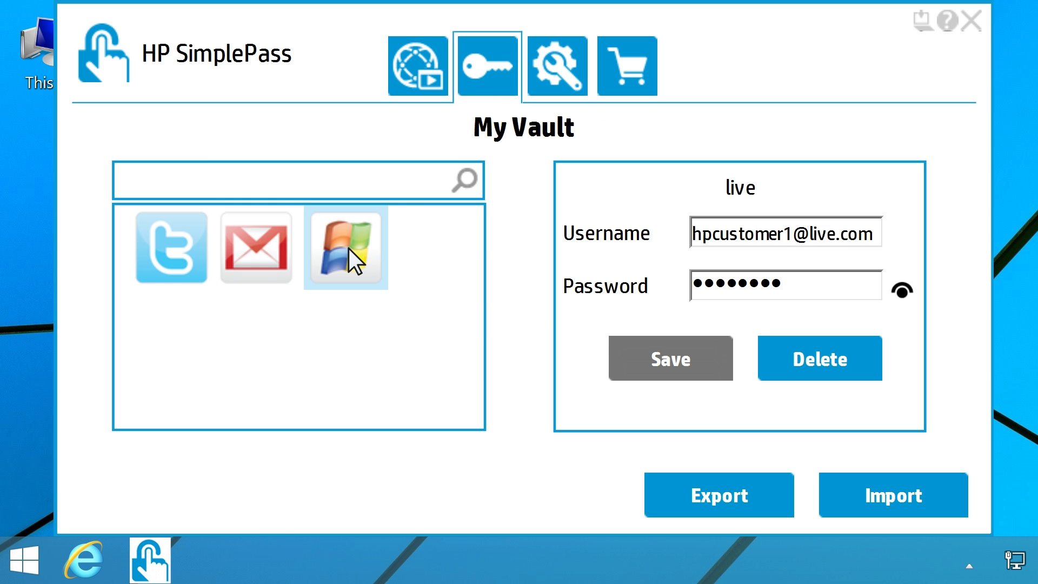
pyautogui.click(823, 360)
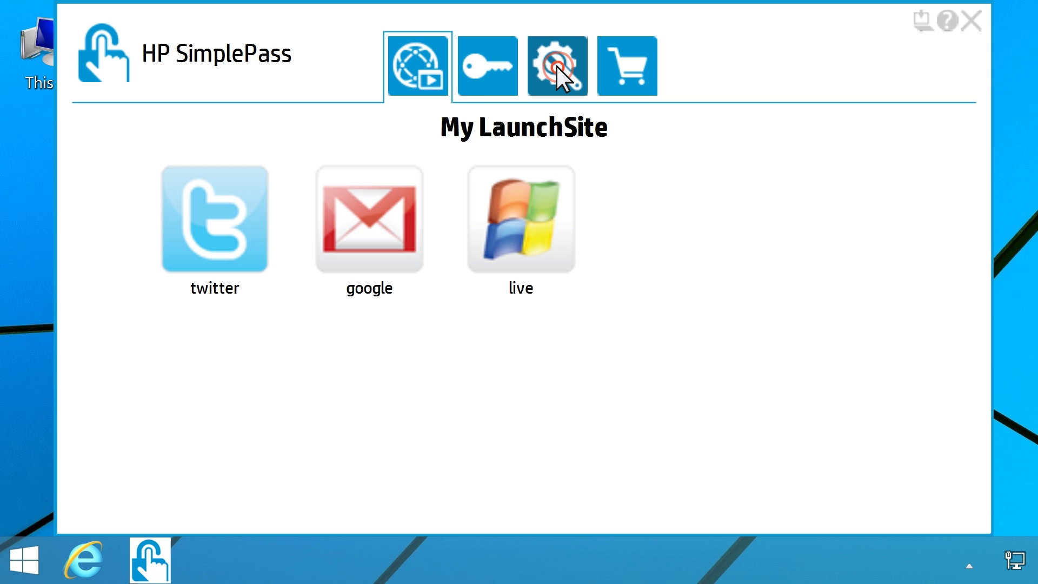
# Switch the SimplePass to the fingerprint reader and complete a new fingerprint enrollment
pyautogui.click(557, 66)
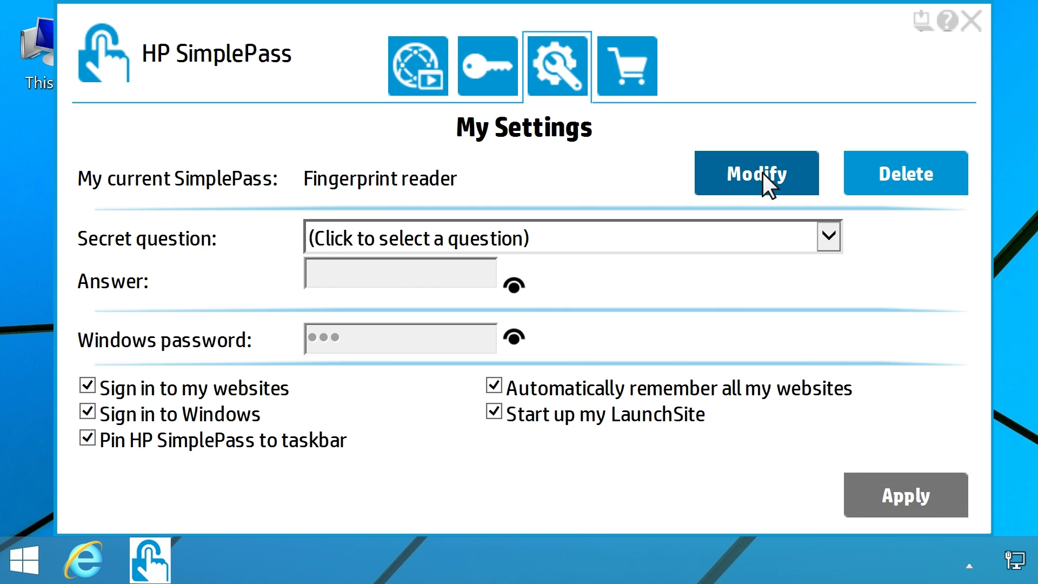
pyautogui.click(762, 173)
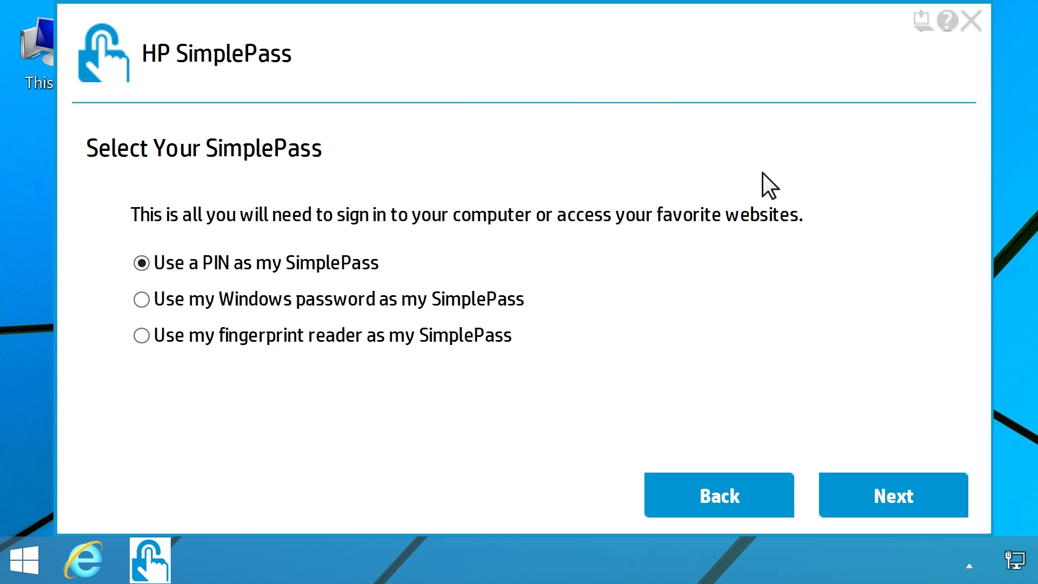
pyautogui.click(142, 336)
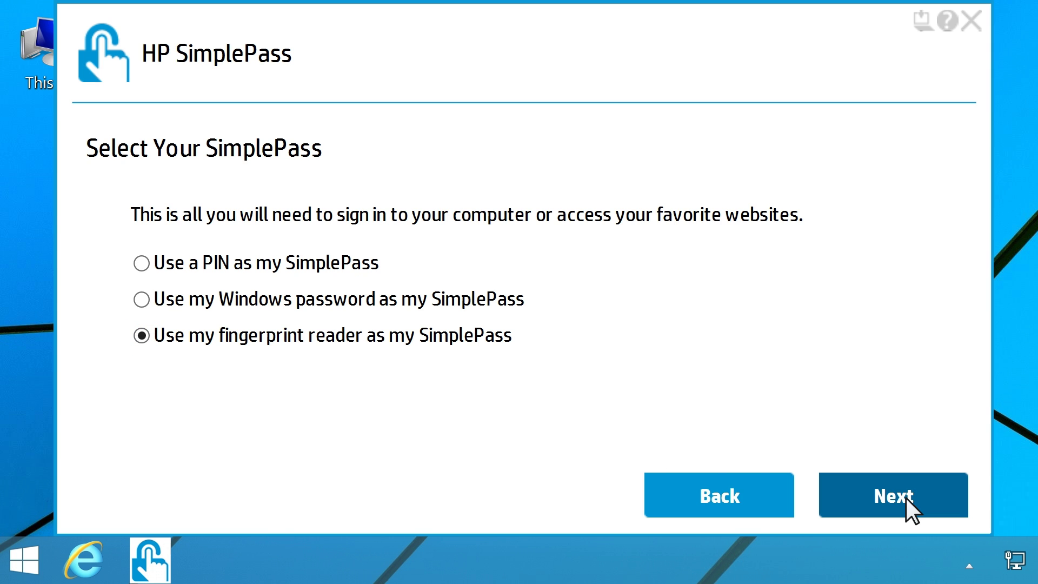
pyautogui.click(907, 497)
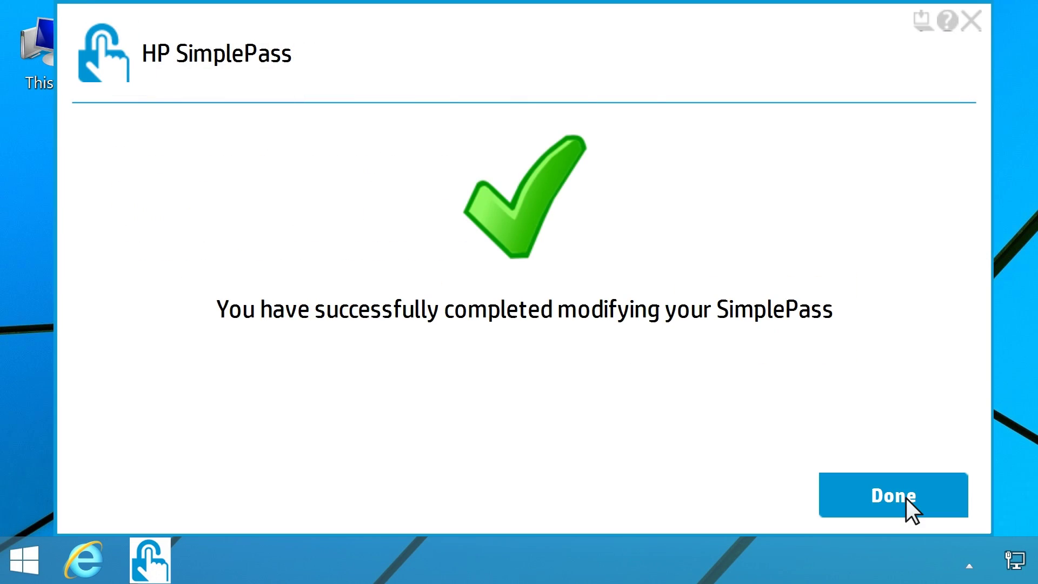
pyautogui.click(906, 499)
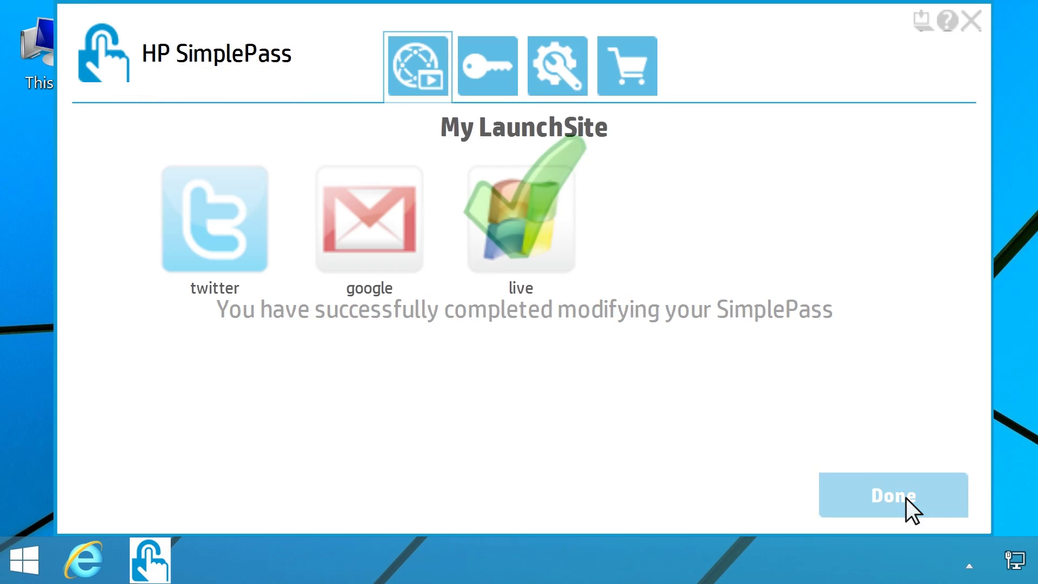
# Delete the current SimplePass from the SimplePass settings
pyautogui.click(557, 66)
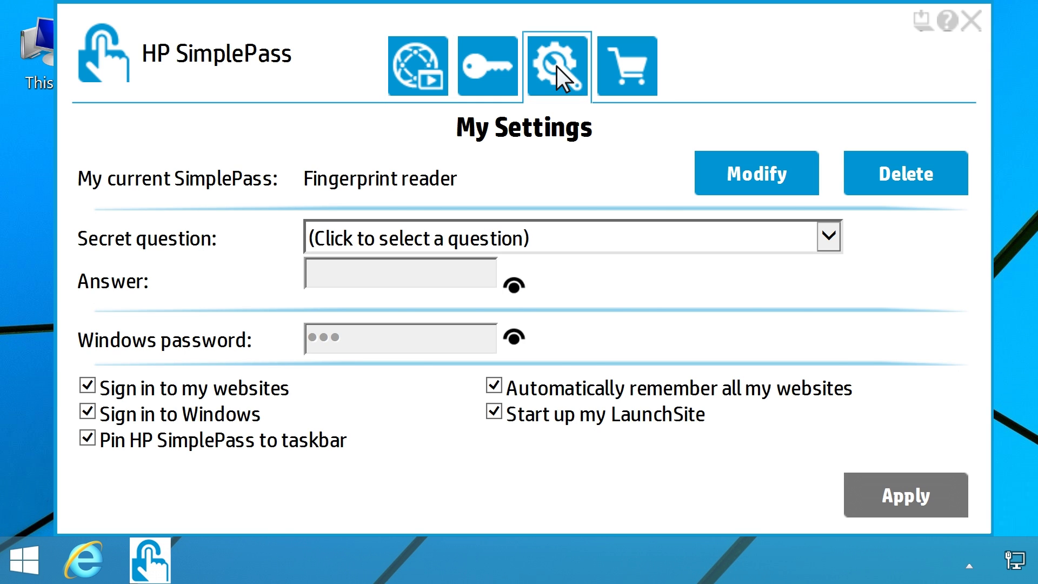
pyautogui.click(916, 174)
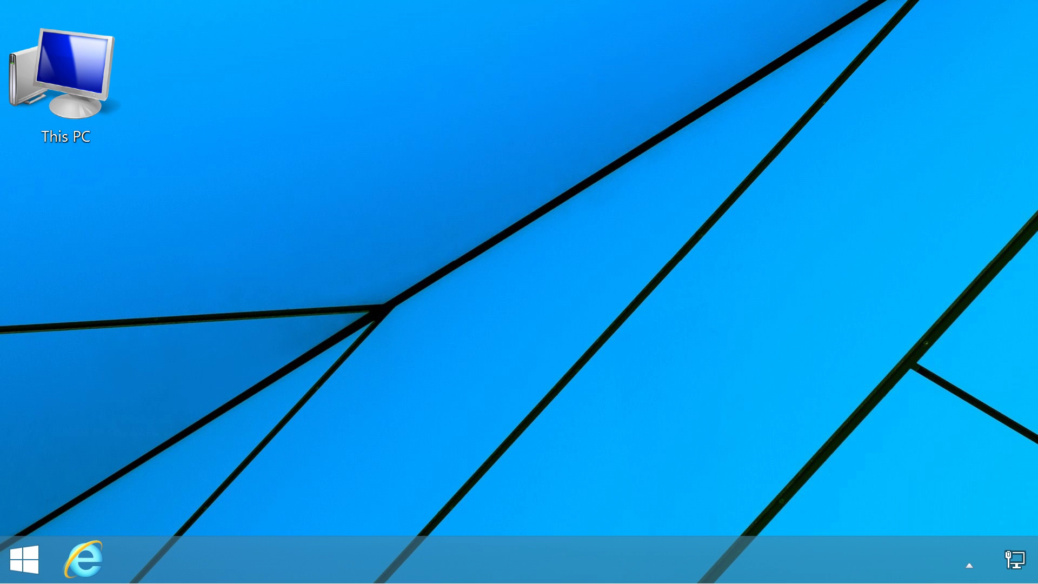
# Browse to support.hp.com and open its Software and Drivers page
pyautogui.click(85, 560)
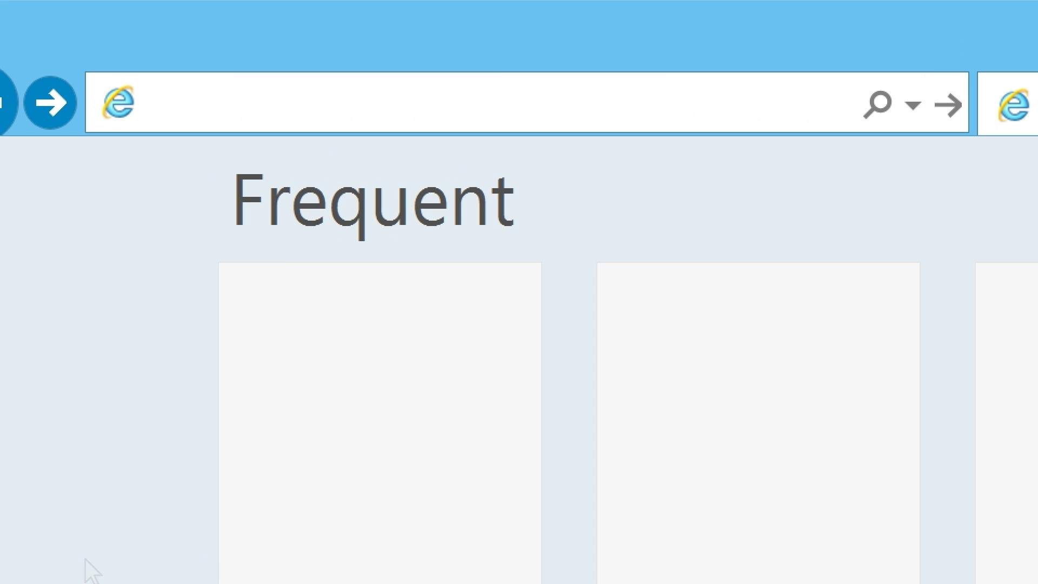
pyautogui.write('support.hp.com')
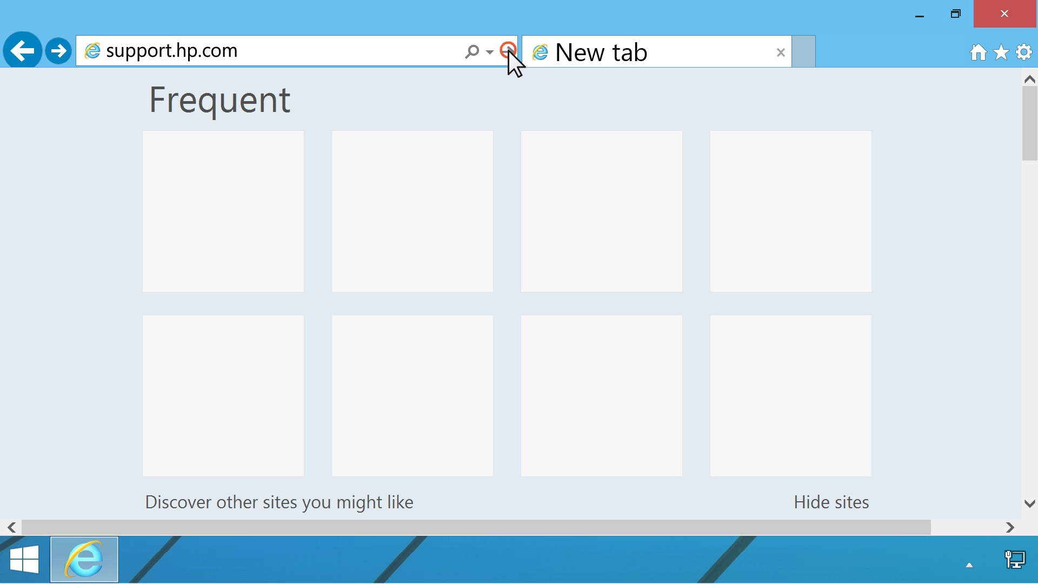
pyautogui.click(509, 51)
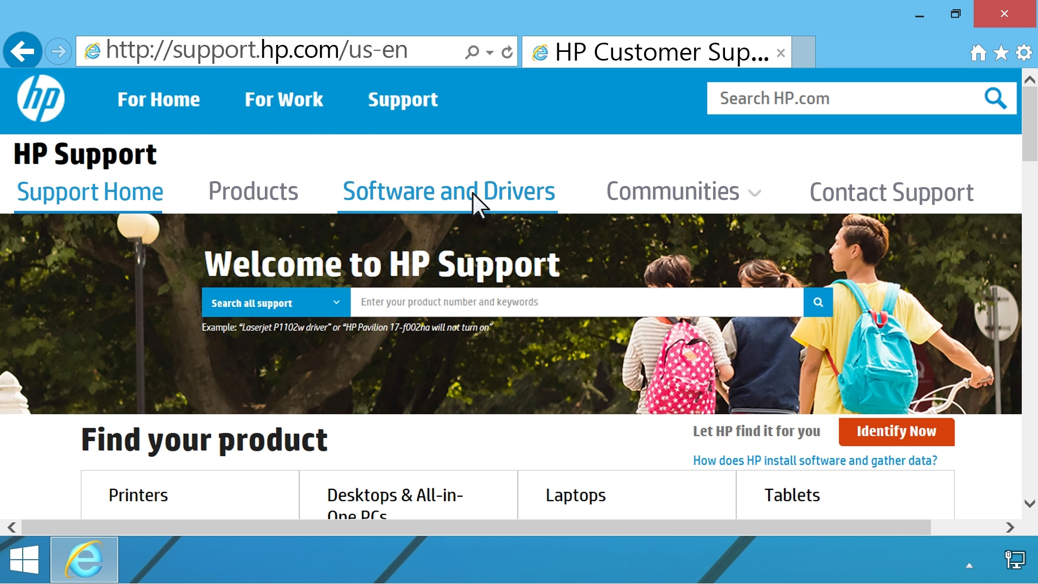
pyautogui.click(473, 194)
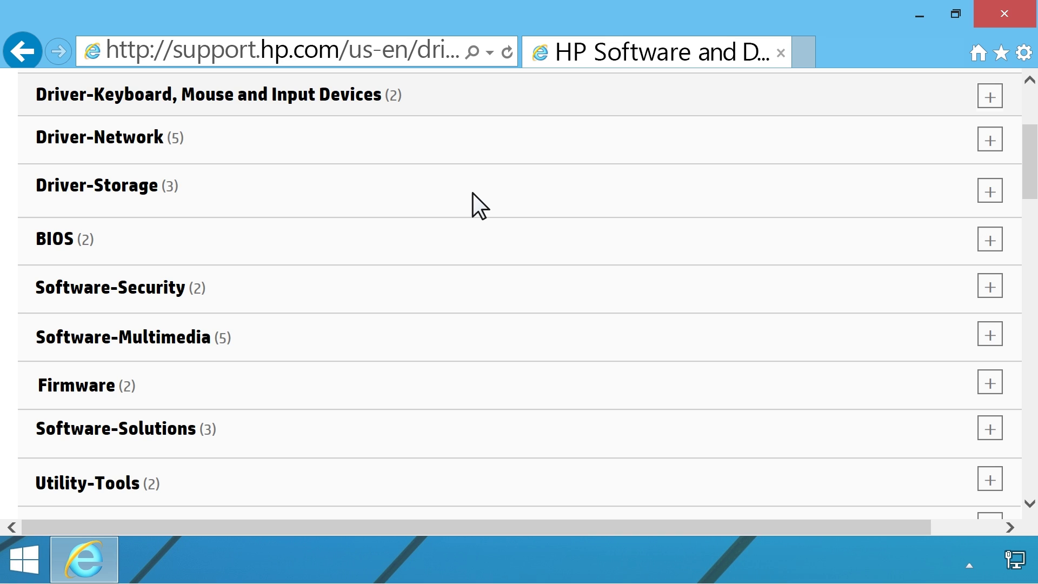
# Expand the Driver-Keyboard, Mouse and Input Devices and Software-Security categories
pyautogui.click(274, 97)
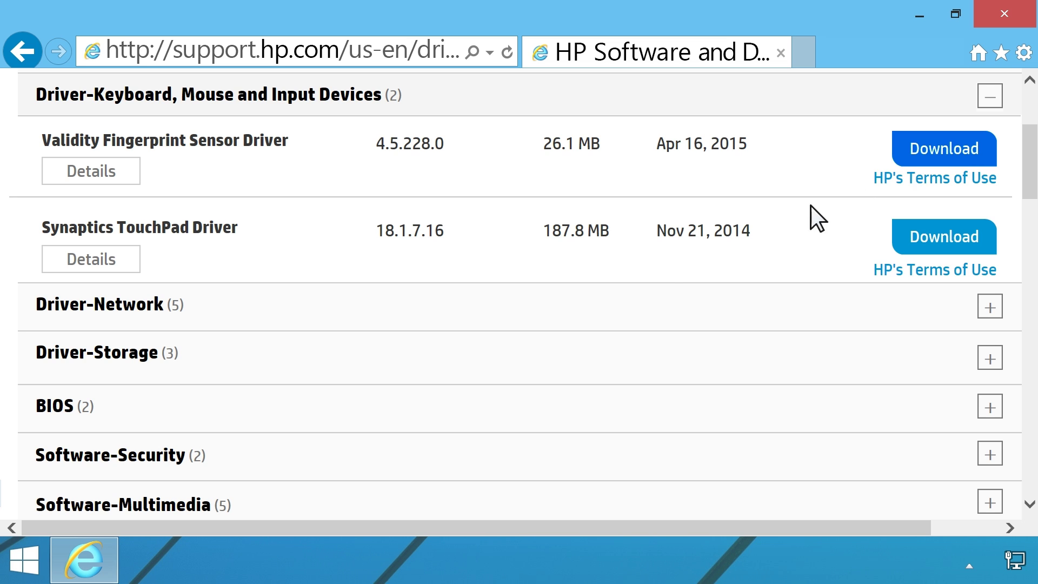
pyautogui.click(172, 454)
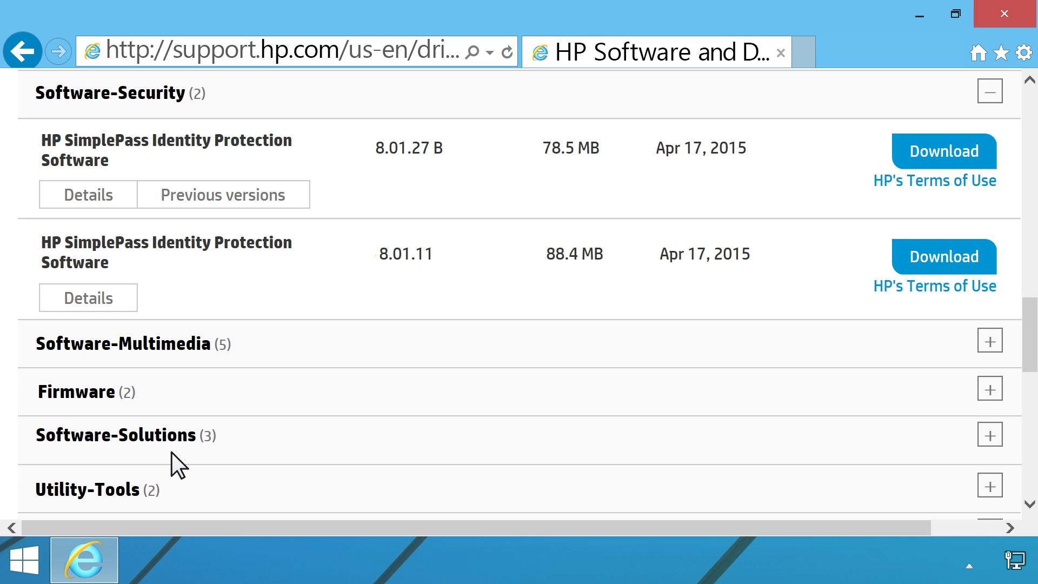